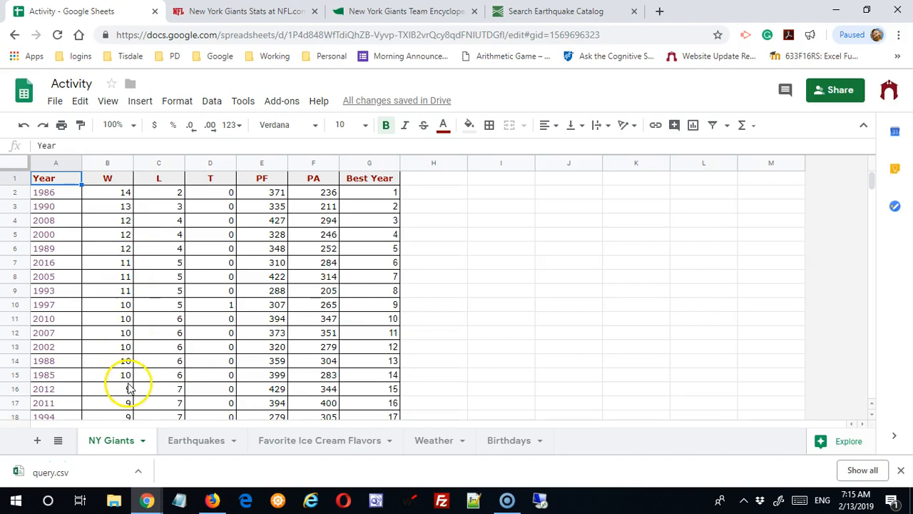
Step: Sort the range A1:G42 by Year in Z → A order, treating the first row as a header
{"action": "left_click", "coordinate": [60, 193]}
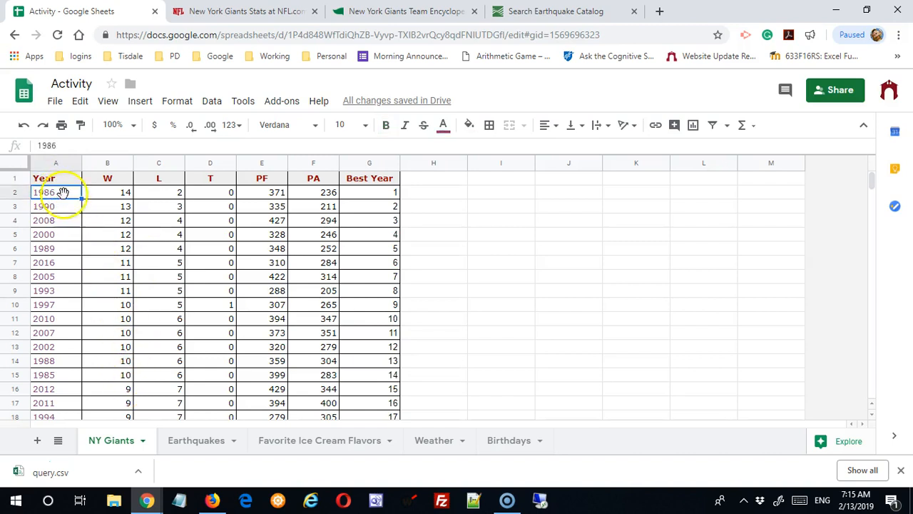
{"action": "left_click_drag", "start_coordinate": [61, 181], "coordinate": [394, 378]}
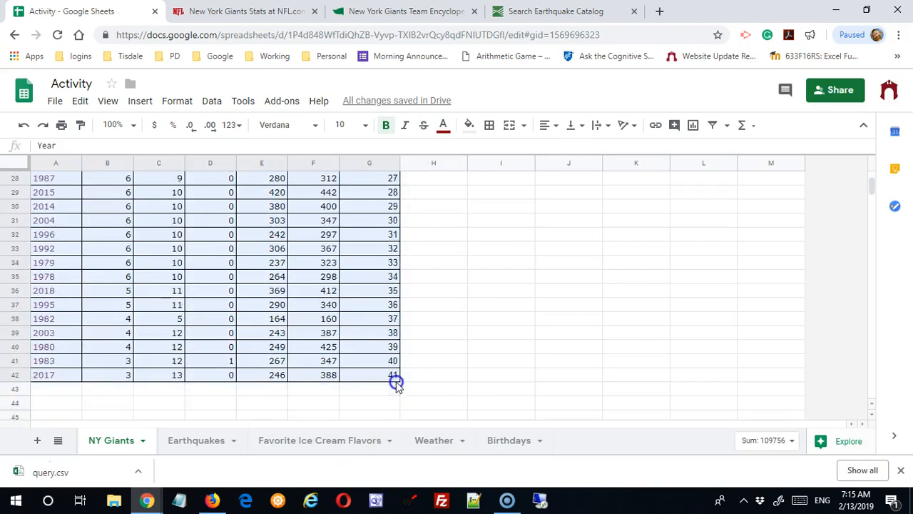
{"action": "left_click", "coordinate": [212, 101]}
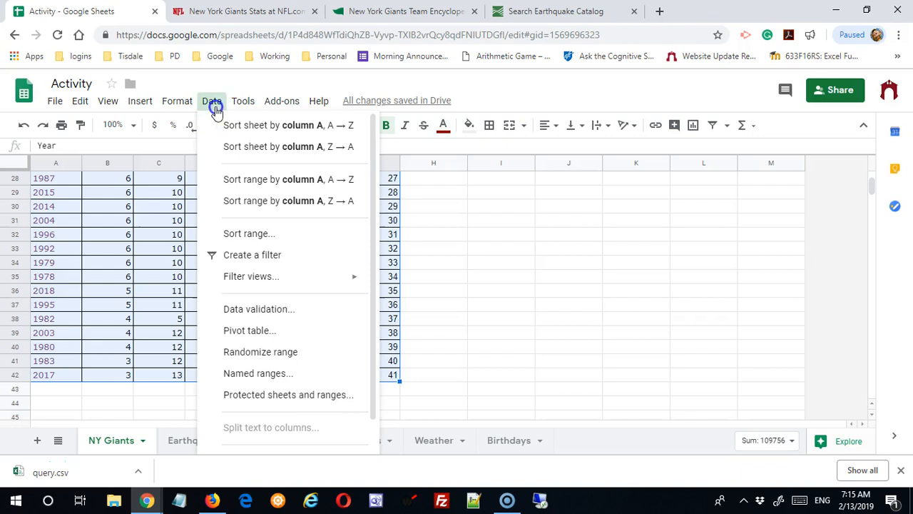
{"action": "left_click", "coordinate": [256, 234]}
{"action": "left_click", "coordinate": [307, 212]}
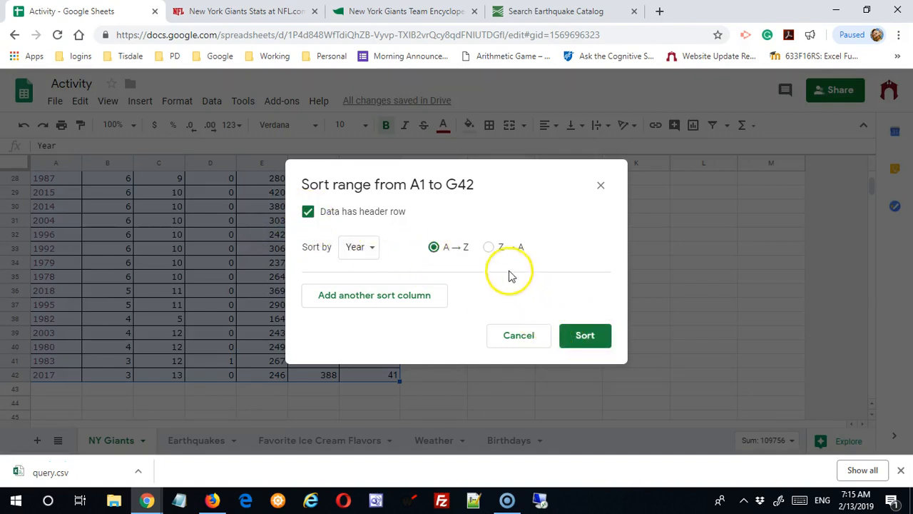
{"action": "left_click", "coordinate": [489, 247]}
{"action": "left_click", "coordinate": [584, 336]}
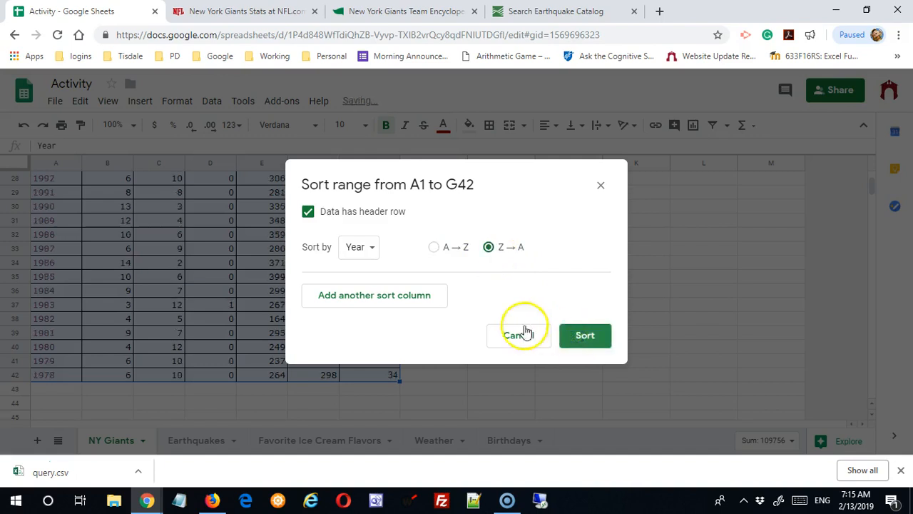
{"action": "scroll", "coordinate": [300, 303], "scroll_direction": "up", "scroll_amount": 5}
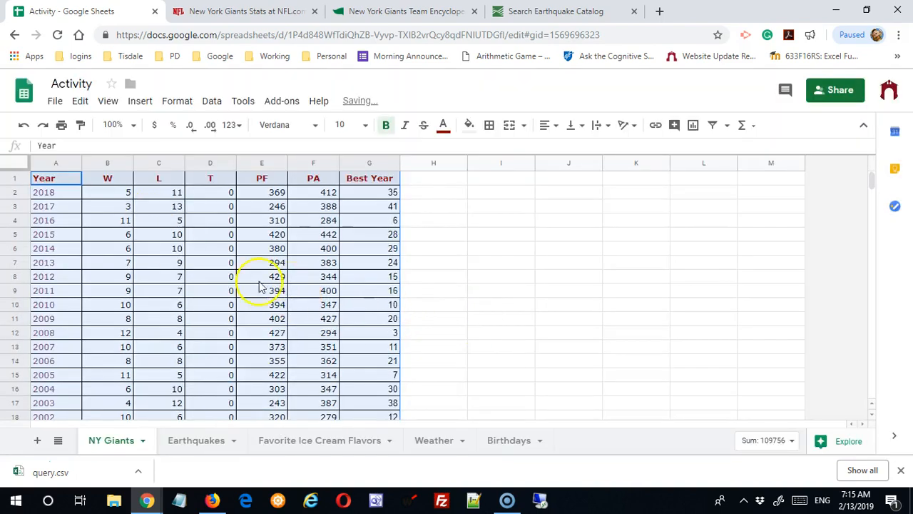
{"action": "left_click", "coordinate": [577, 347]}
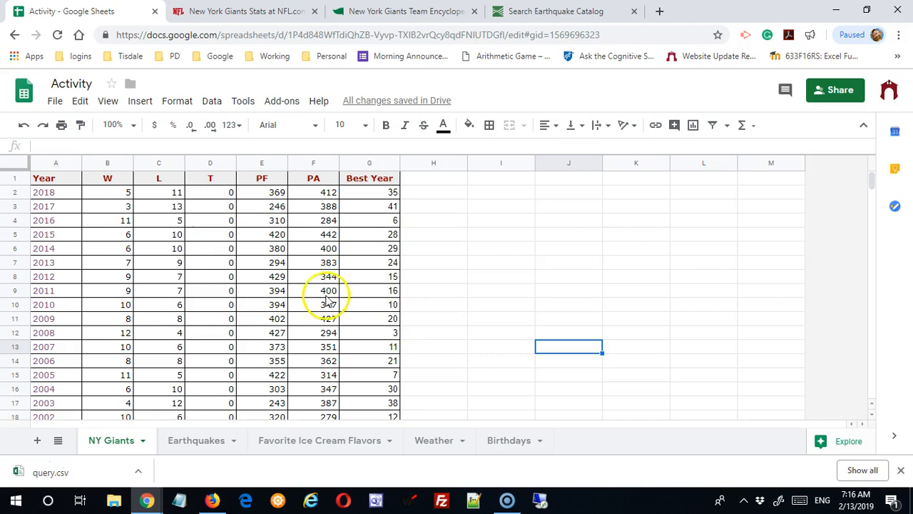
Step: Create a filter on the NY Giants data table so every column header gets filter controls
{"action": "left_click", "coordinate": [110, 197]}
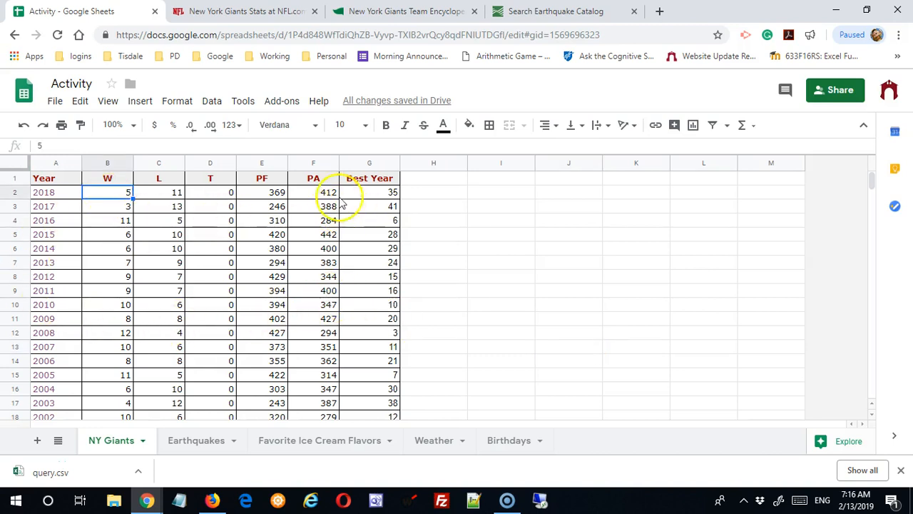
{"action": "left_click", "coordinate": [552, 222]}
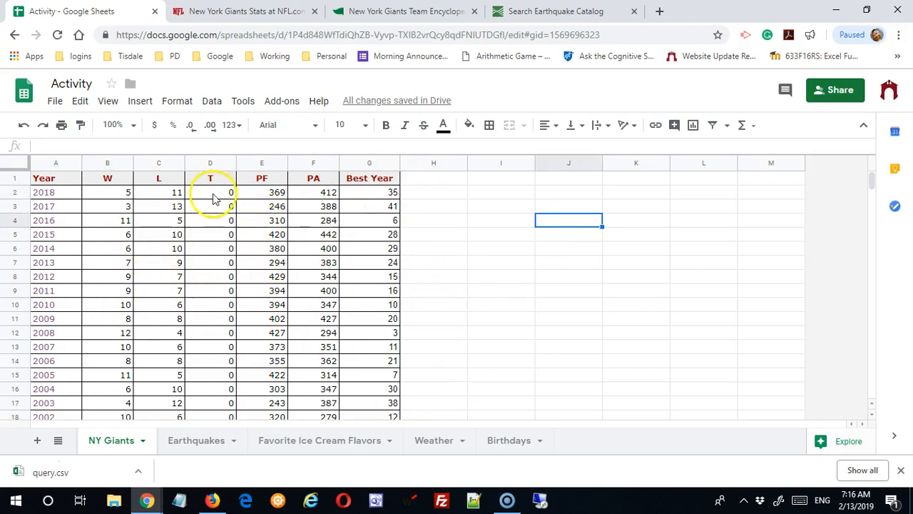
{"action": "left_click", "coordinate": [146, 206]}
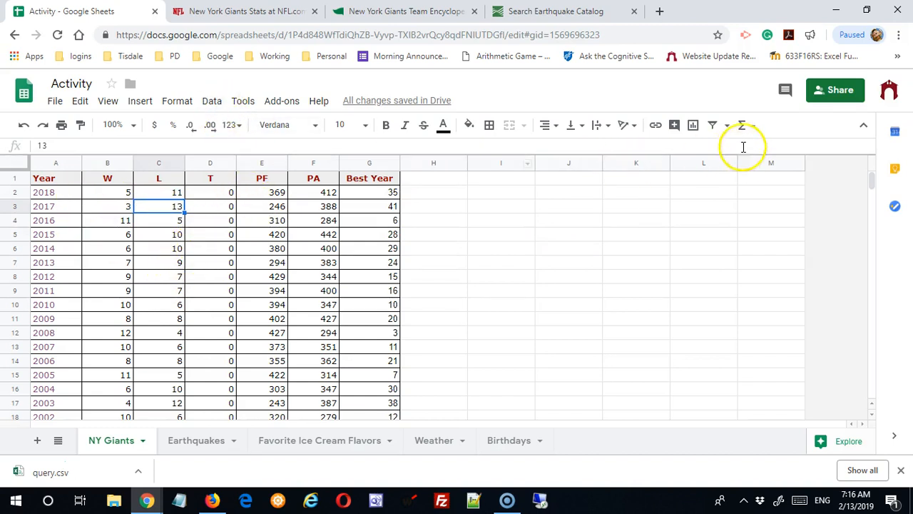
{"action": "left_click", "coordinate": [712, 125]}
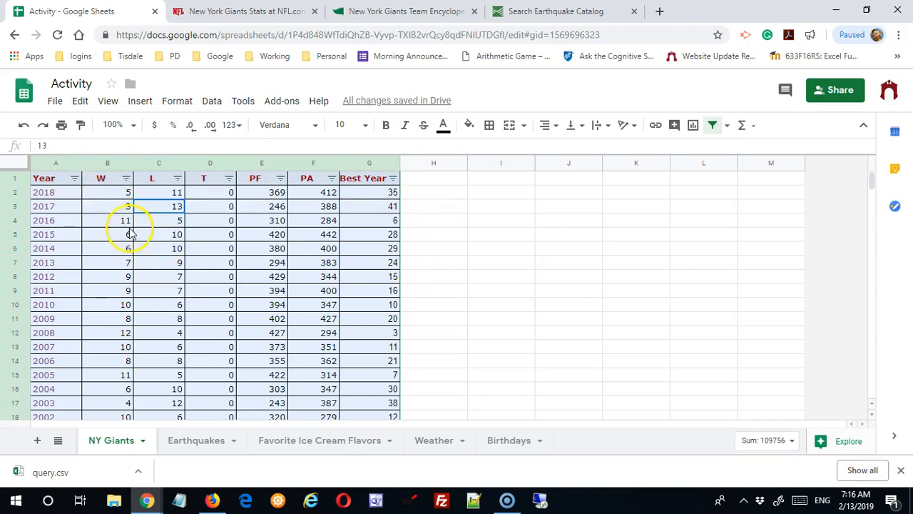
Step: Filter the W column by values so that only rows with 10 wins are shown
{"action": "left_click", "coordinate": [127, 179]}
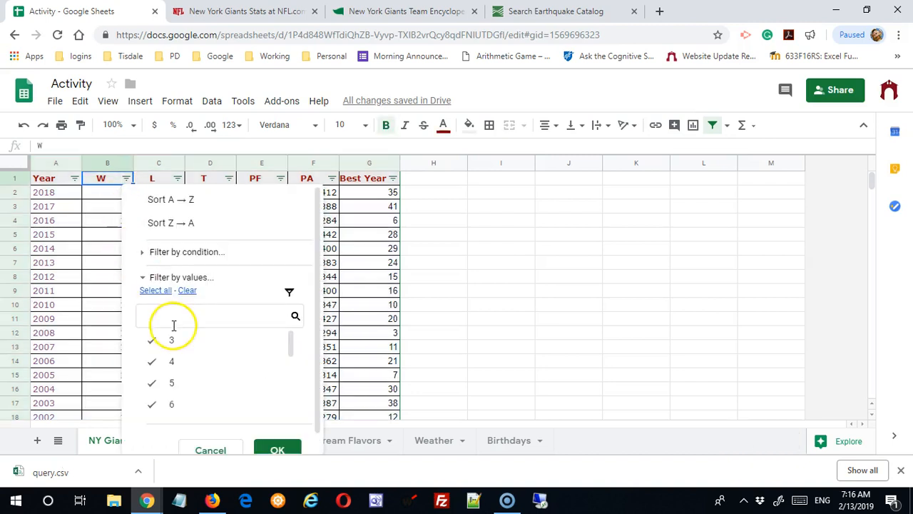
{"action": "scroll", "coordinate": [278, 372], "scroll_direction": "down", "scroll_amount": 3}
{"action": "scroll", "coordinate": [278, 366], "scroll_direction": "up", "scroll_amount": 3}
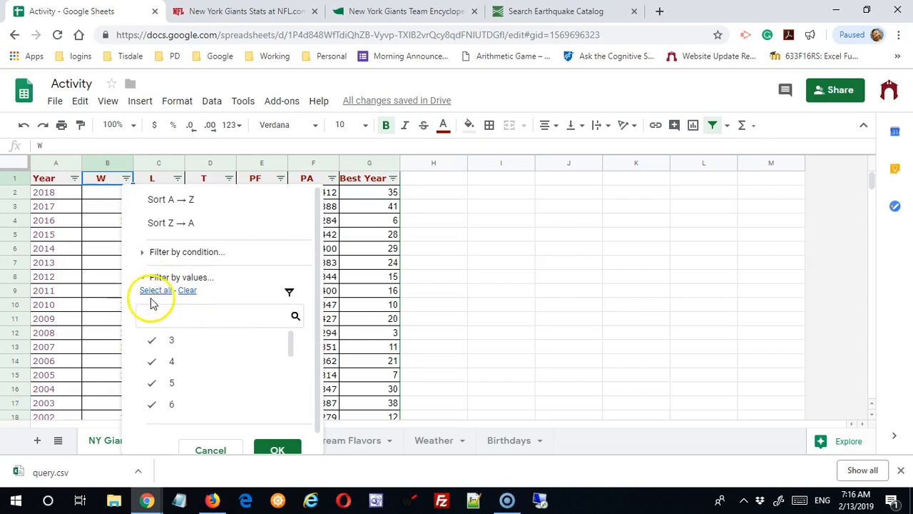
{"action": "scroll", "coordinate": [214, 361], "scroll_direction": "down", "scroll_amount": 3}
{"action": "scroll", "coordinate": [210, 357], "scroll_direction": "up", "scroll_amount": 3}
{"action": "left_click", "coordinate": [188, 290]}
{"action": "scroll", "coordinate": [199, 359], "scroll_direction": "down", "scroll_amount": 2}
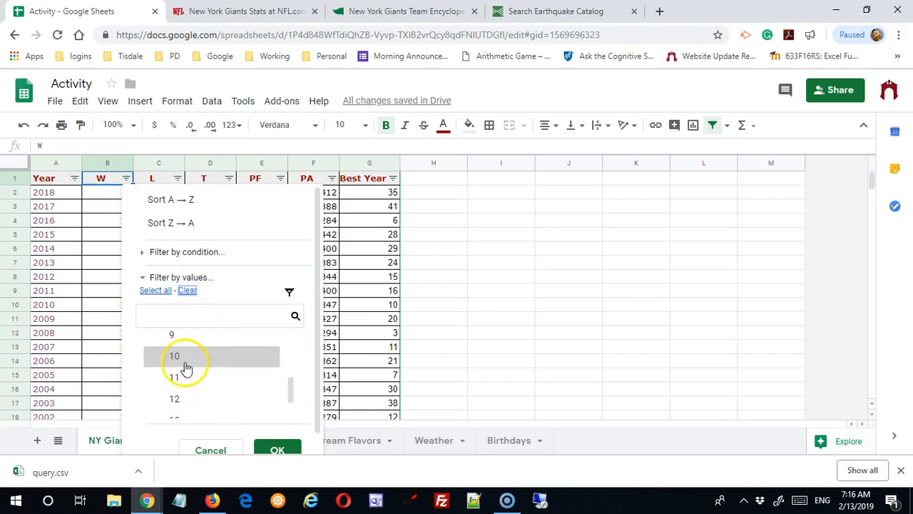
{"action": "left_click", "coordinate": [184, 360]}
{"action": "left_click", "coordinate": [278, 444]}
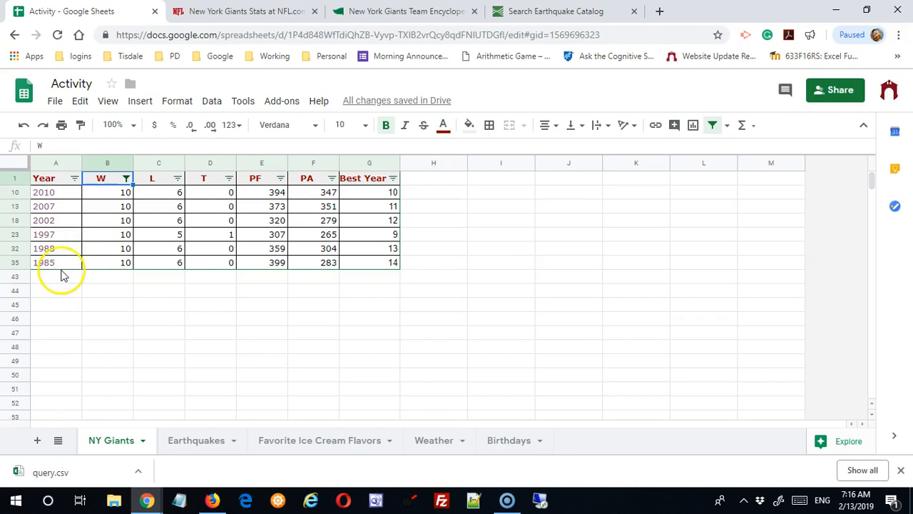
Step: Add the values 11 and 12 to the W column's filter and apply it
{"action": "left_click", "coordinate": [127, 178]}
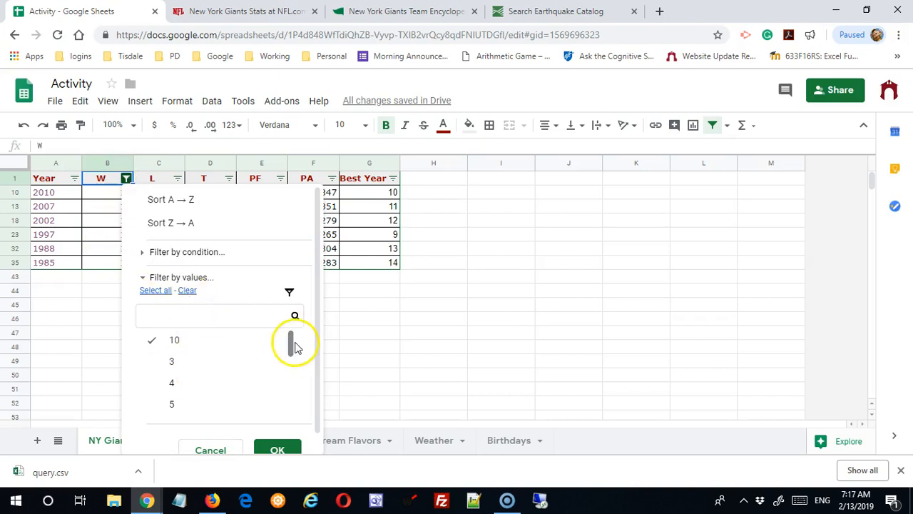
{"action": "left_click_drag", "start_coordinate": [290, 348], "coordinate": [280, 402]}
{"action": "left_click", "coordinate": [211, 348]}
{"action": "left_click", "coordinate": [200, 374]}
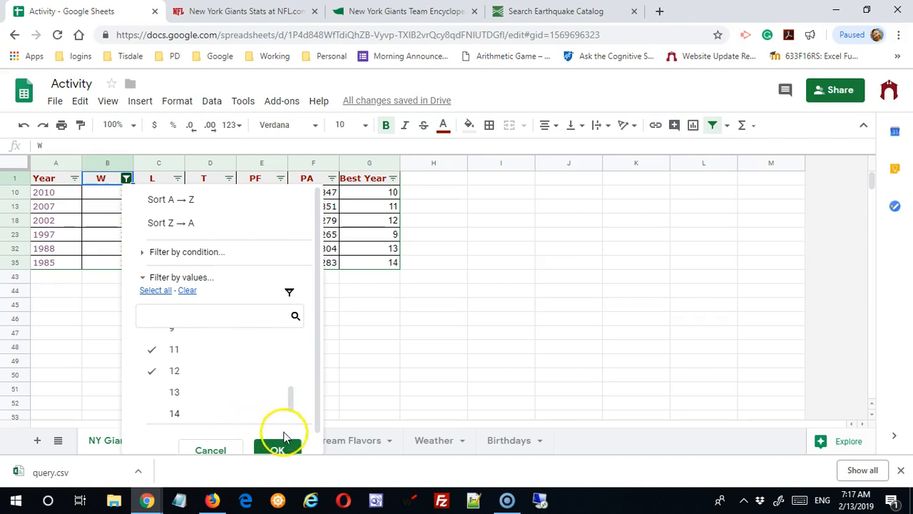
{"action": "left_click", "coordinate": [285, 449]}
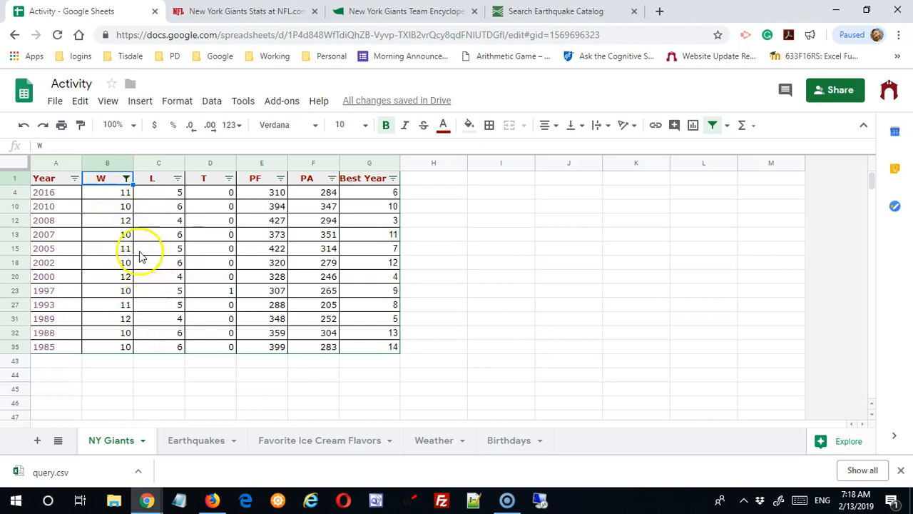
Step: Reset the W column's filter by selecting all values, and look over the complete table
{"action": "left_click", "coordinate": [126, 178]}
{"action": "left_click", "coordinate": [156, 290]}
{"action": "left_click", "coordinate": [277, 453]}
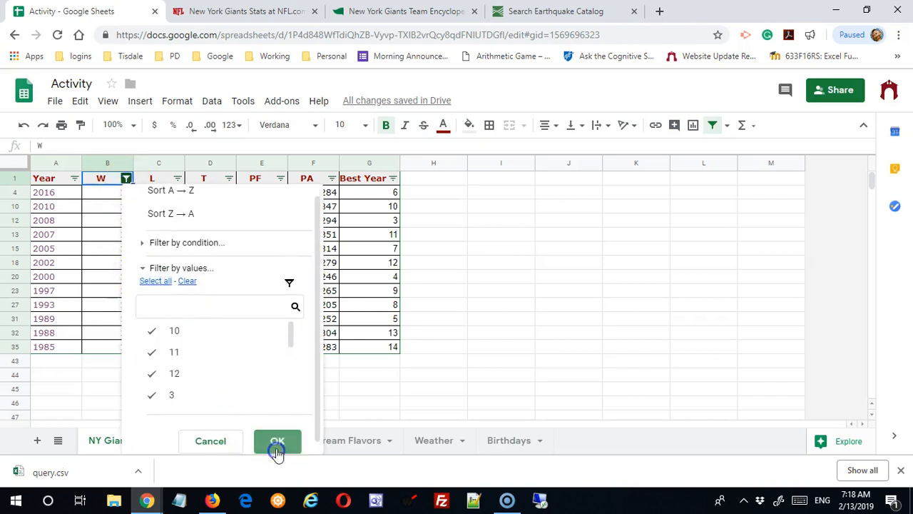
{"action": "scroll", "coordinate": [428, 299], "scroll_direction": "down", "scroll_amount": 5}
{"action": "scroll", "coordinate": [447, 293], "scroll_direction": "down", "scroll_amount": 5}
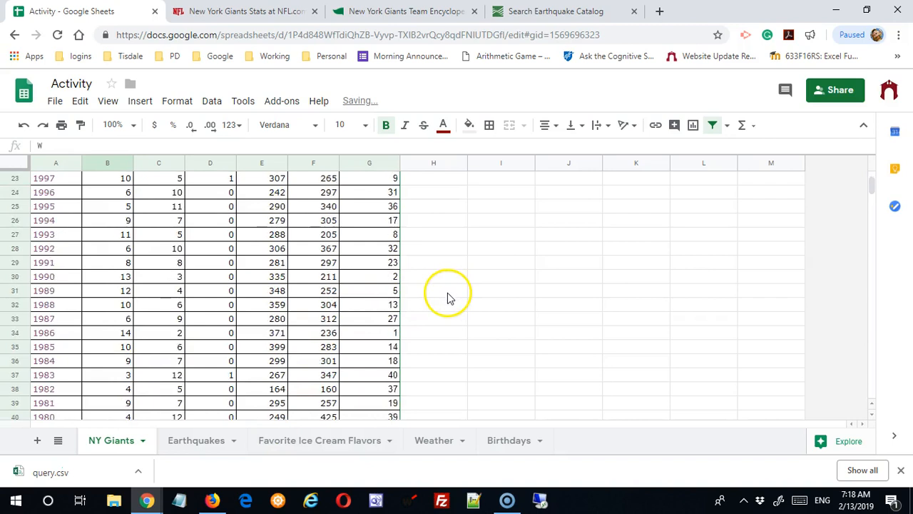
{"action": "scroll", "coordinate": [447, 293], "scroll_direction": "up", "scroll_amount": 10}
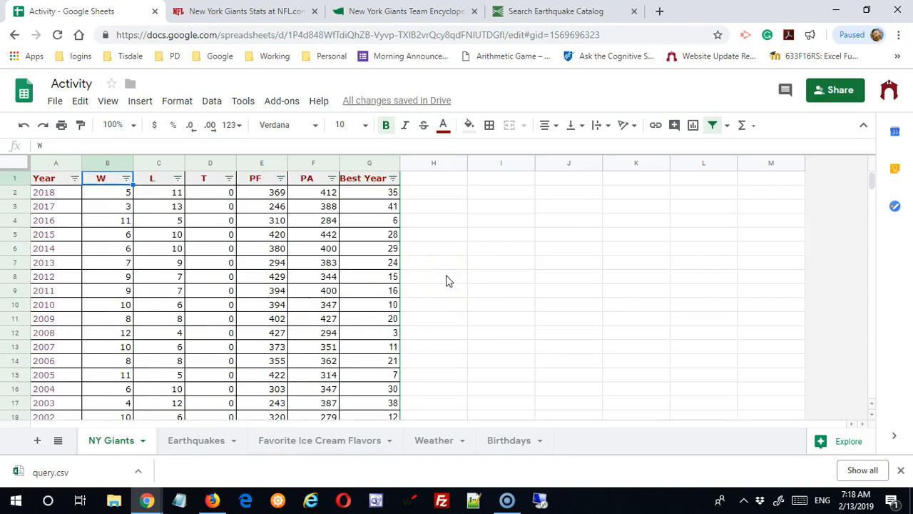
Step: Set a filter condition on the W column for values greater than 9
{"action": "left_click", "coordinate": [126, 179]}
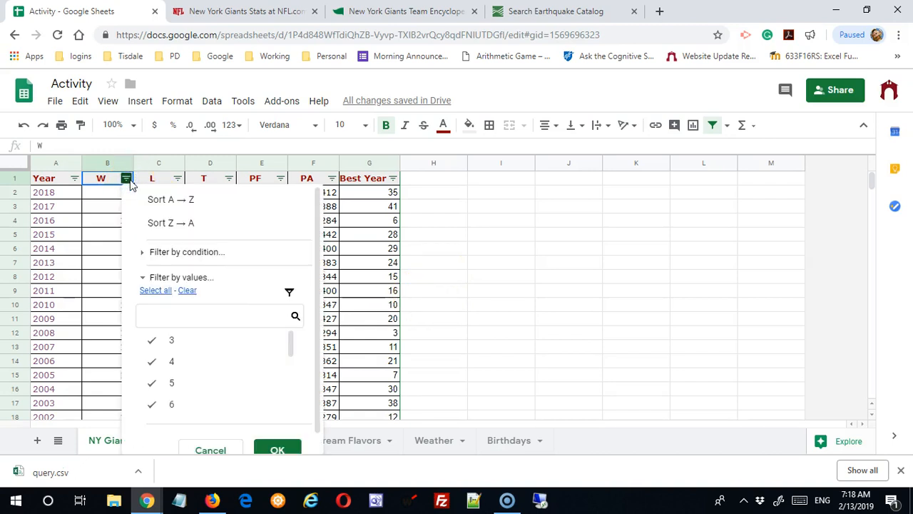
{"action": "left_click", "coordinate": [170, 253]}
{"action": "left_click", "coordinate": [298, 278]}
{"action": "left_click", "coordinate": [276, 280]}
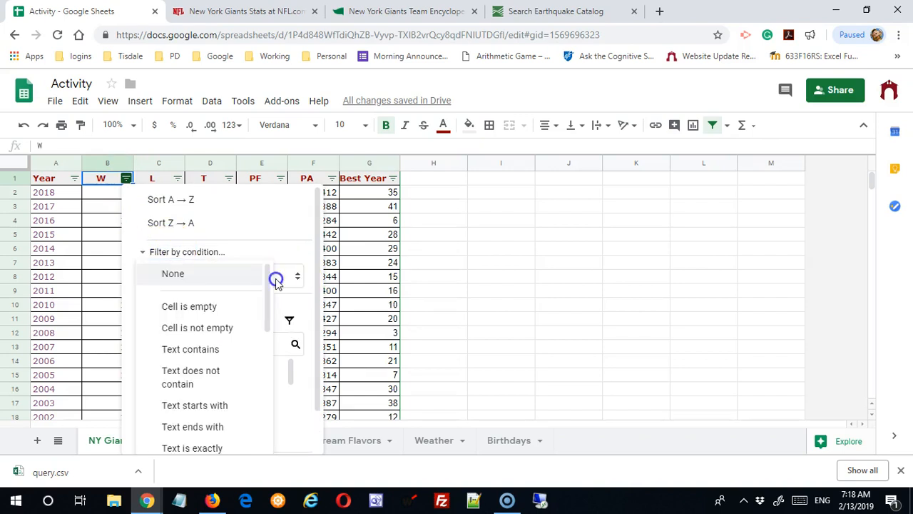
{"action": "left_click_drag", "start_coordinate": [265, 299], "coordinate": [257, 373]}
{"action": "left_click", "coordinate": [223, 341]}
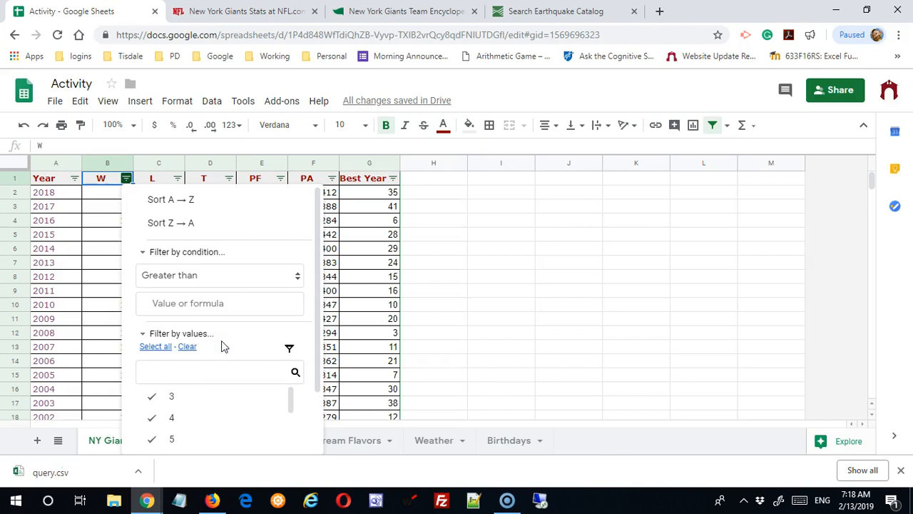
{"action": "left_click", "coordinate": [221, 303]}
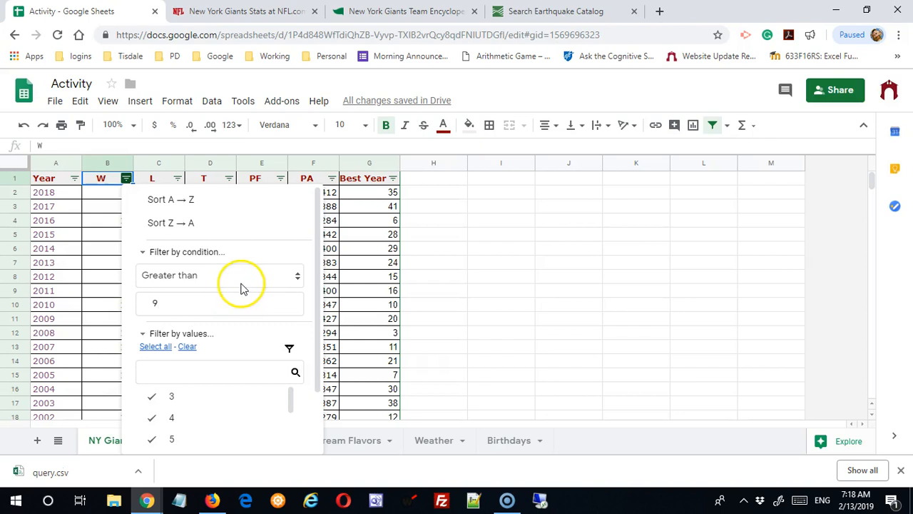
Step: Review the other filter conditions offered for the W column, keep Greater than 9, and apply the filter
{"action": "left_click", "coordinate": [297, 277]}
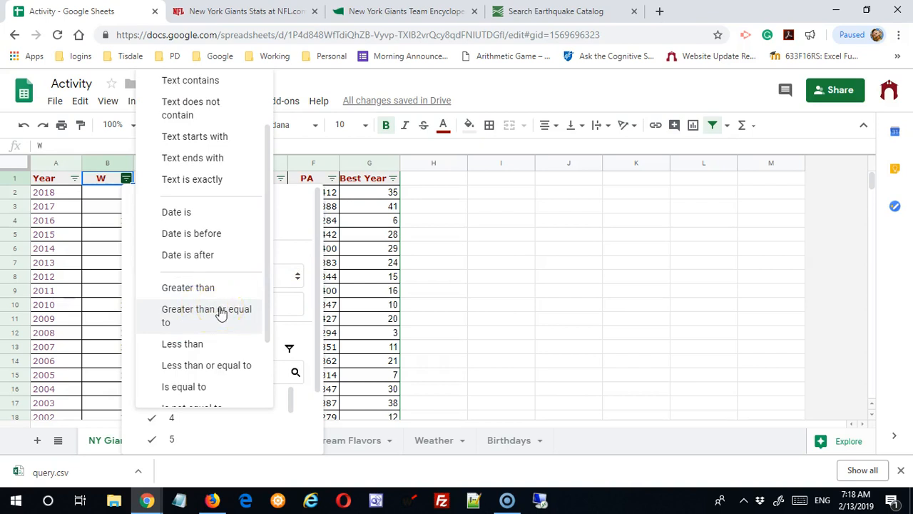
{"action": "left_click_drag", "start_coordinate": [264, 306], "coordinate": [258, 397]}
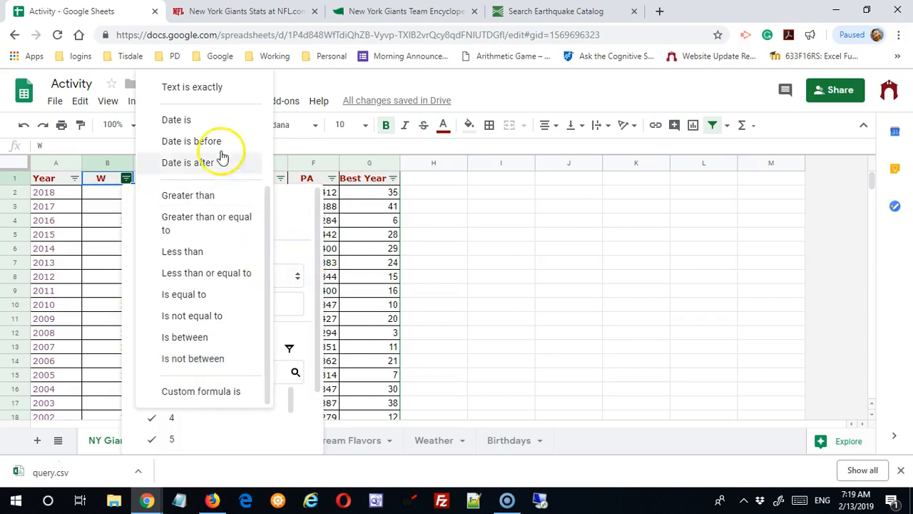
{"action": "left_click_drag", "start_coordinate": [264, 245], "coordinate": [268, 142]}
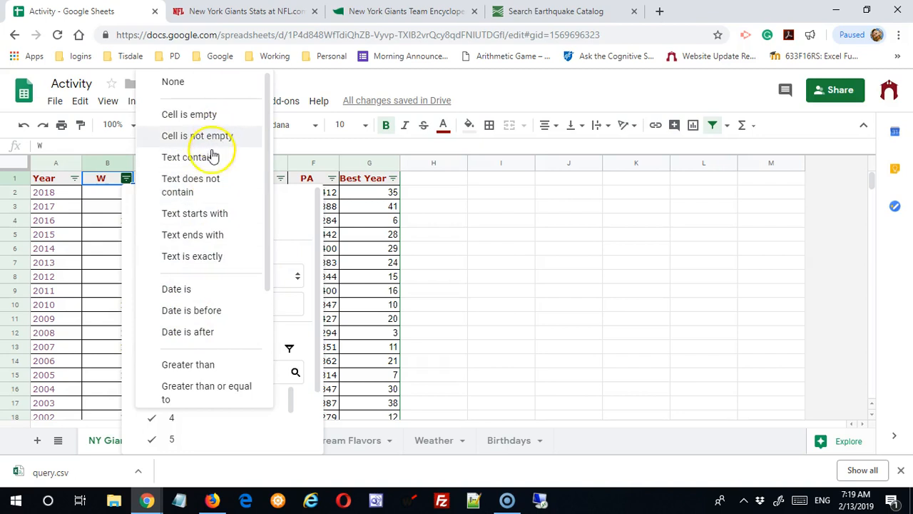
{"action": "left_click_drag", "start_coordinate": [266, 186], "coordinate": [261, 346]}
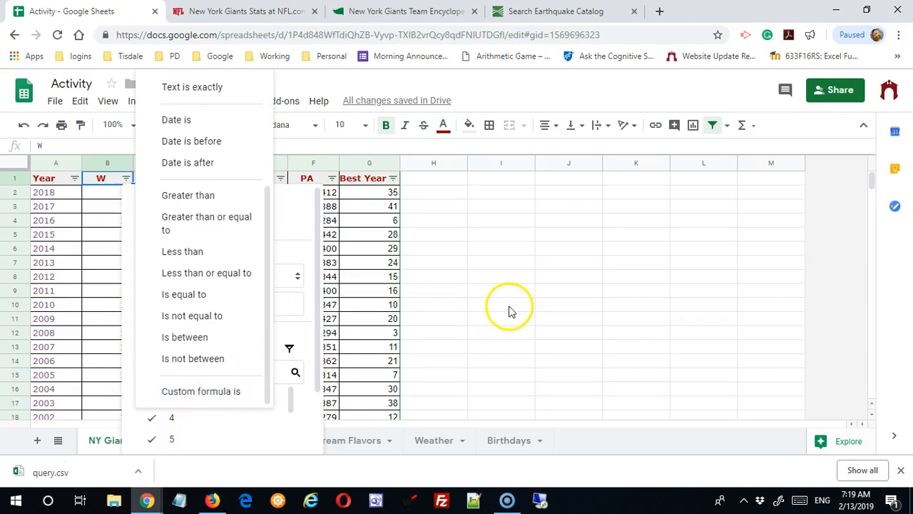
{"action": "left_click", "coordinate": [287, 226]}
{"action": "left_click", "coordinate": [286, 224]}
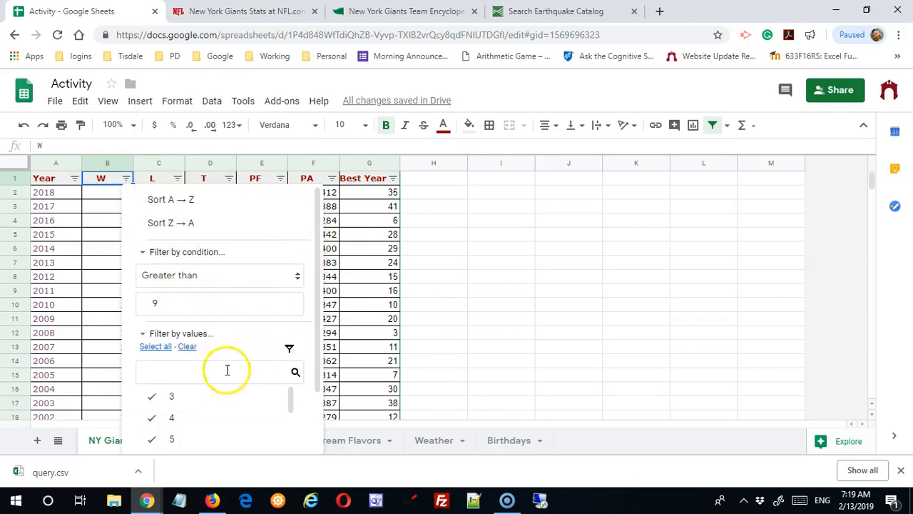
{"action": "scroll", "coordinate": [257, 357], "scroll_direction": "down", "scroll_amount": 5}
{"action": "left_click", "coordinate": [289, 430]}
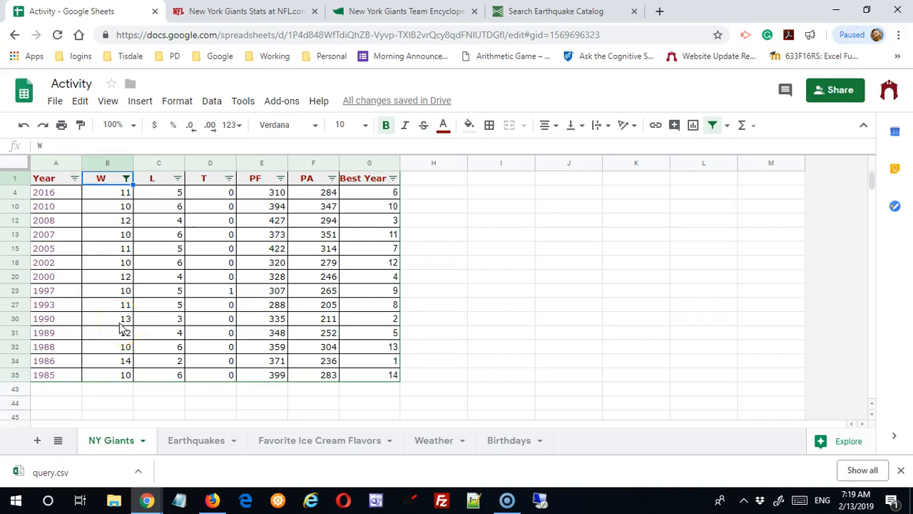
Step: Filter the PF column by condition to show only values greater than or equal to 300
{"action": "left_click", "coordinate": [280, 178]}
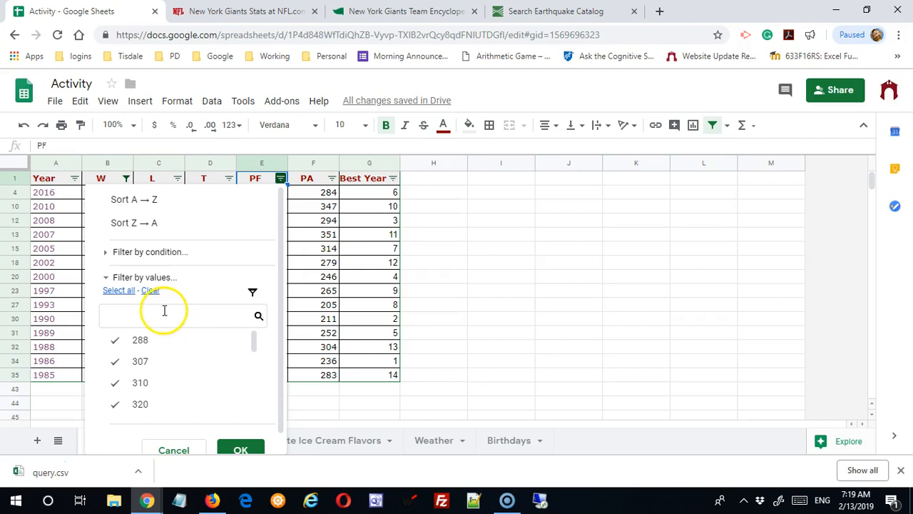
{"action": "left_click", "coordinate": [164, 252]}
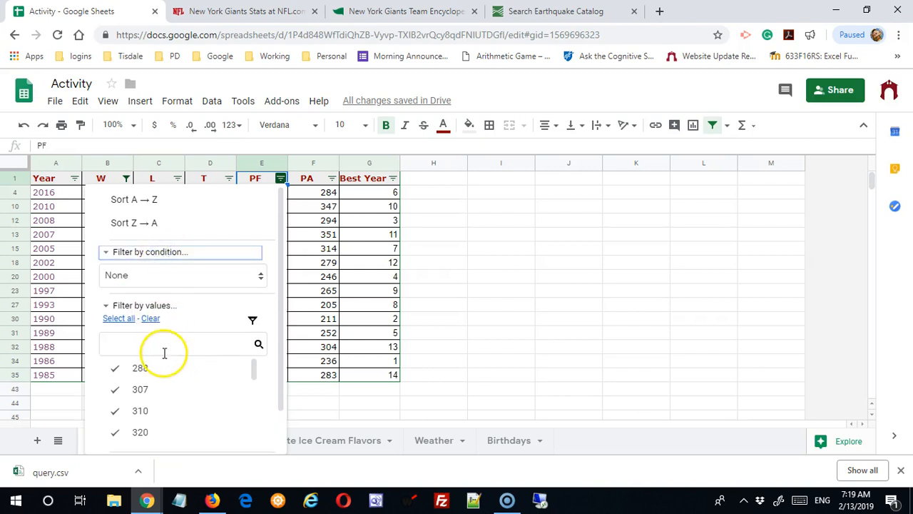
{"action": "left_click", "coordinate": [179, 278]}
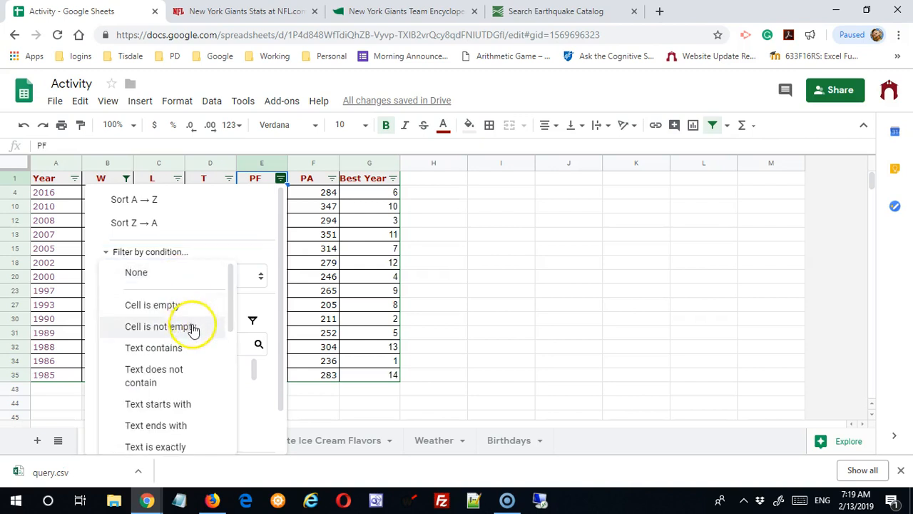
{"action": "scroll", "coordinate": [193, 327], "scroll_direction": "down", "scroll_amount": 3}
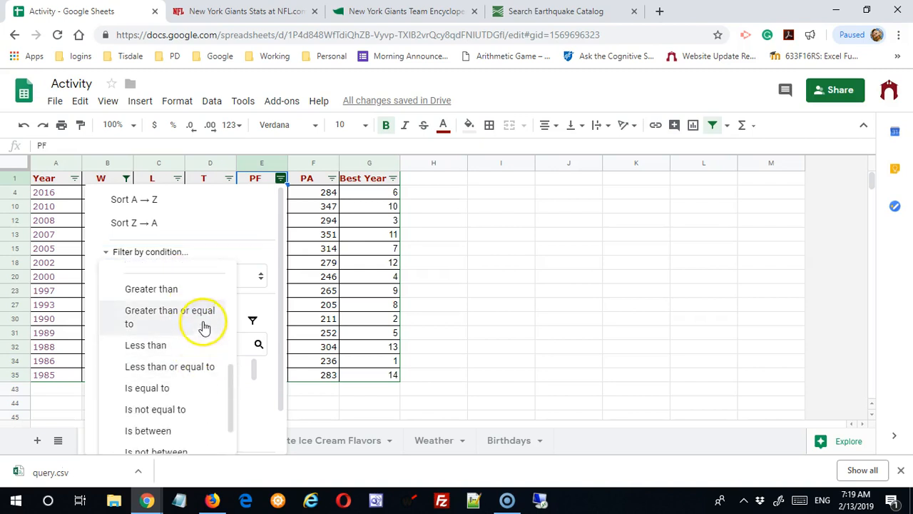
{"action": "left_click", "coordinate": [203, 328]}
{"action": "left_click", "coordinate": [178, 307]}
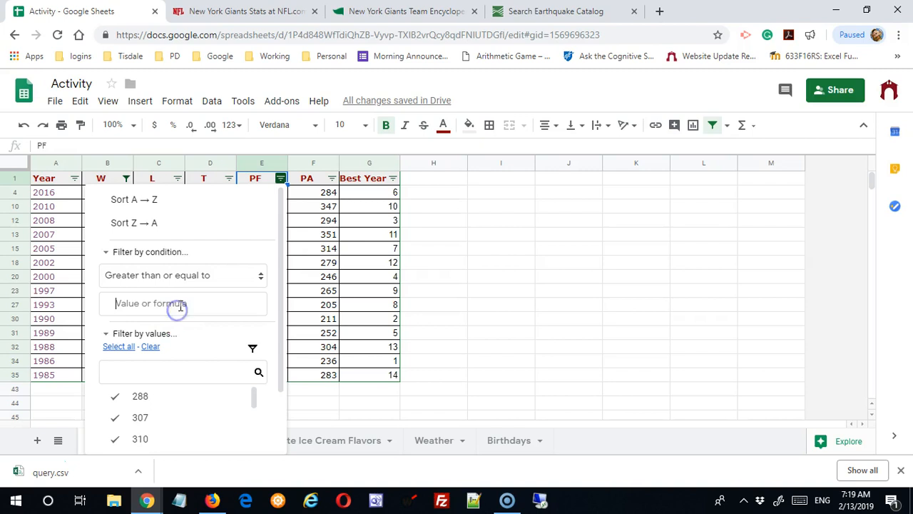
{"action": "type", "text": "300"}
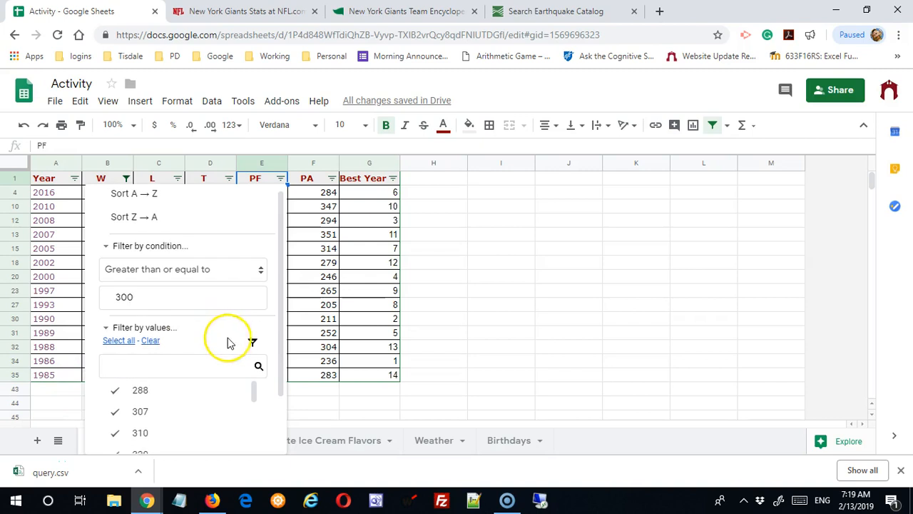
{"action": "scroll", "coordinate": [236, 349], "scroll_direction": "down", "scroll_amount": 2}
{"action": "left_click", "coordinate": [235, 433]}
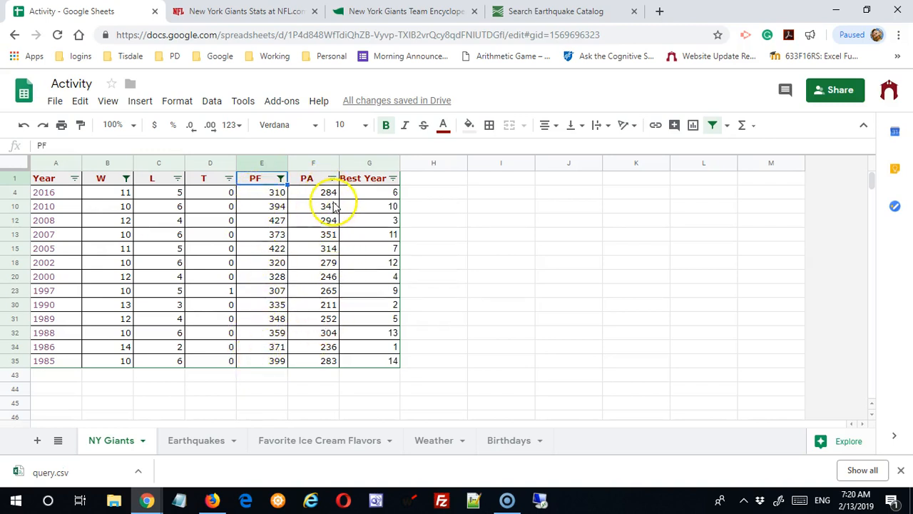
Step: Turn off the table's filter and insert one blank column directly before the Best Year column
{"action": "left_click", "coordinate": [370, 163]}
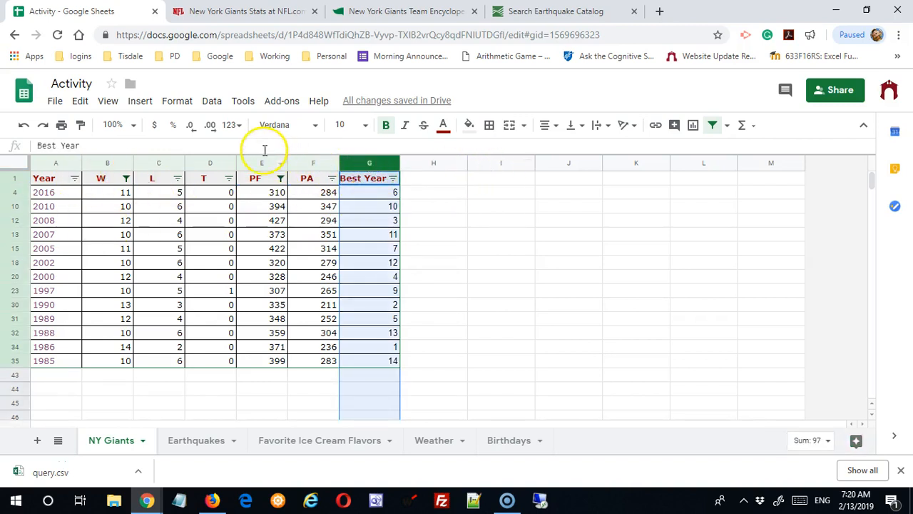
{"action": "left_click", "coordinate": [712, 125]}
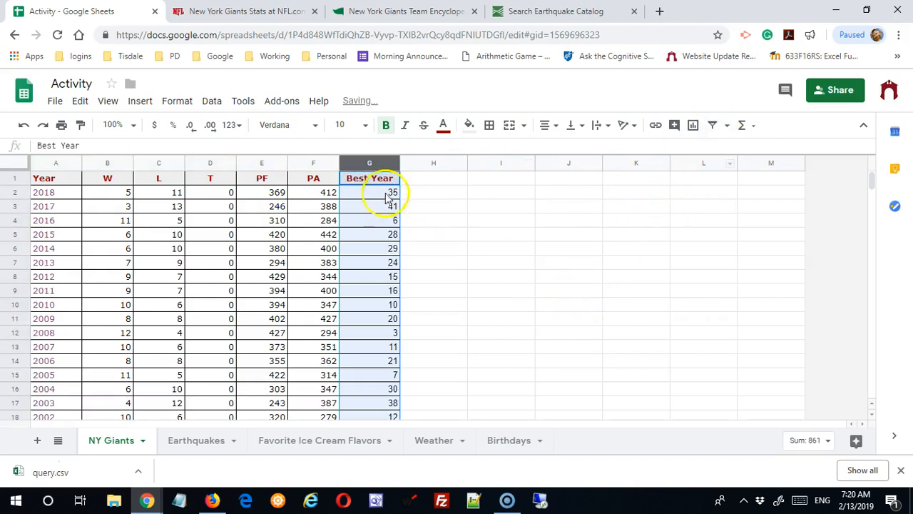
{"action": "left_click", "coordinate": [384, 164]}
{"action": "right_click", "coordinate": [383, 164]}
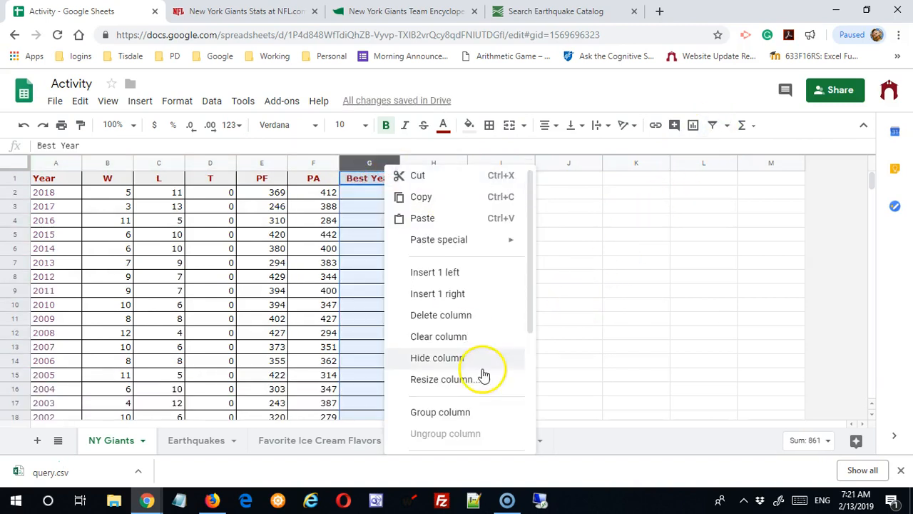
{"action": "left_click", "coordinate": [473, 276]}
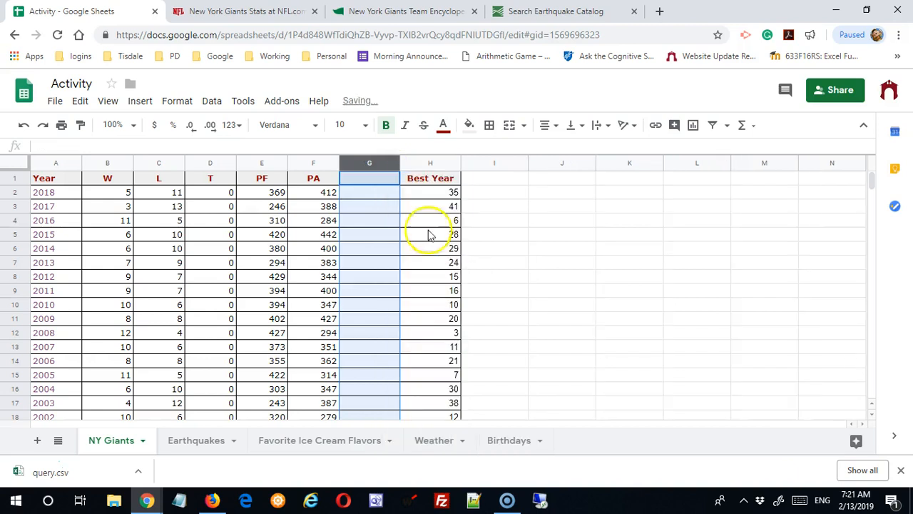
Step: Title the new column Difference and enter the formula =E2-F2 in cell G2 to subtract PA from PF
{"action": "left_click", "coordinate": [386, 175]}
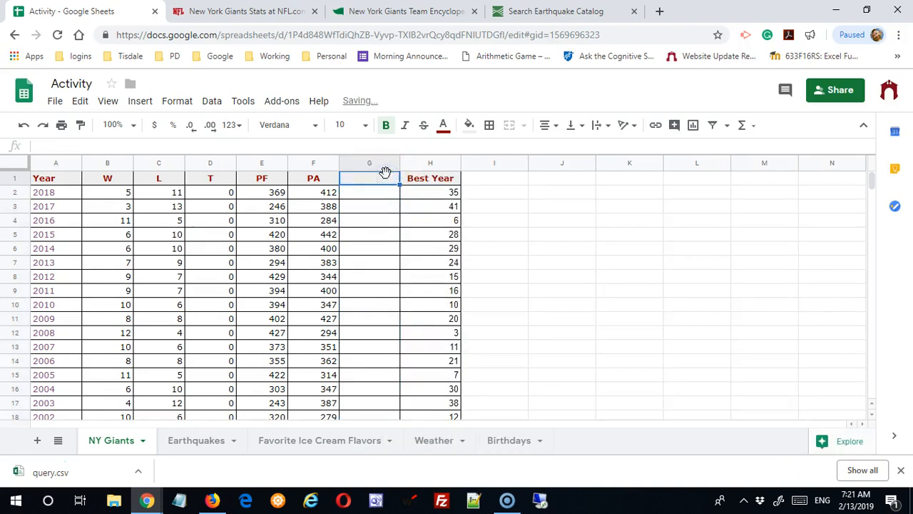
{"action": "type", "text": "Difference"}
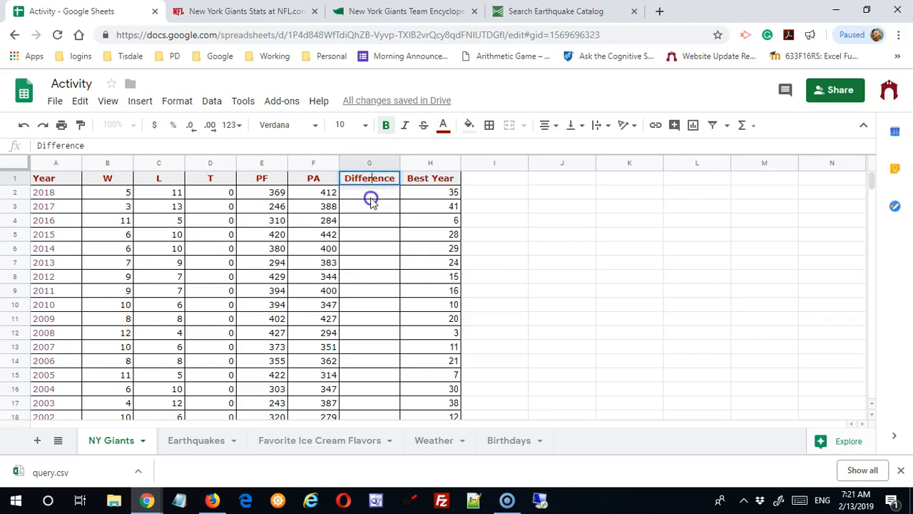
{"action": "left_click", "coordinate": [374, 196]}
{"action": "type", "text": "="}
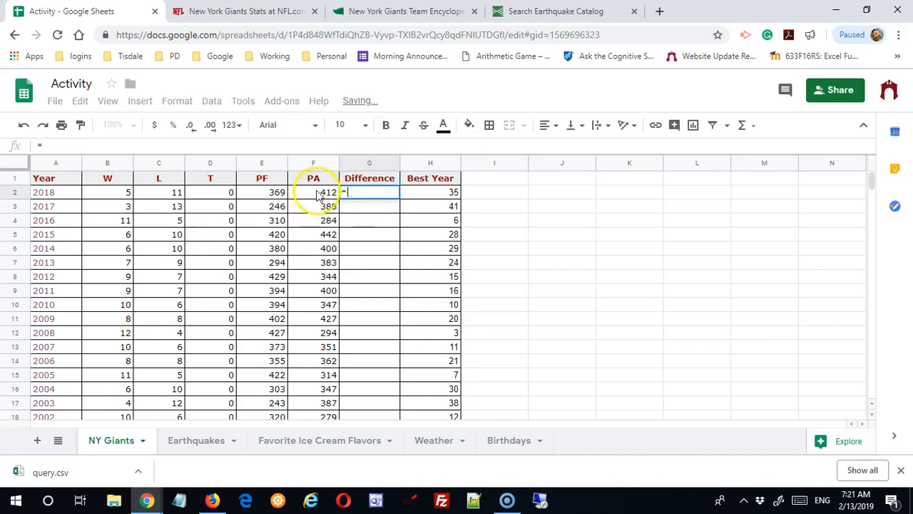
{"action": "left_click", "coordinate": [270, 199]}
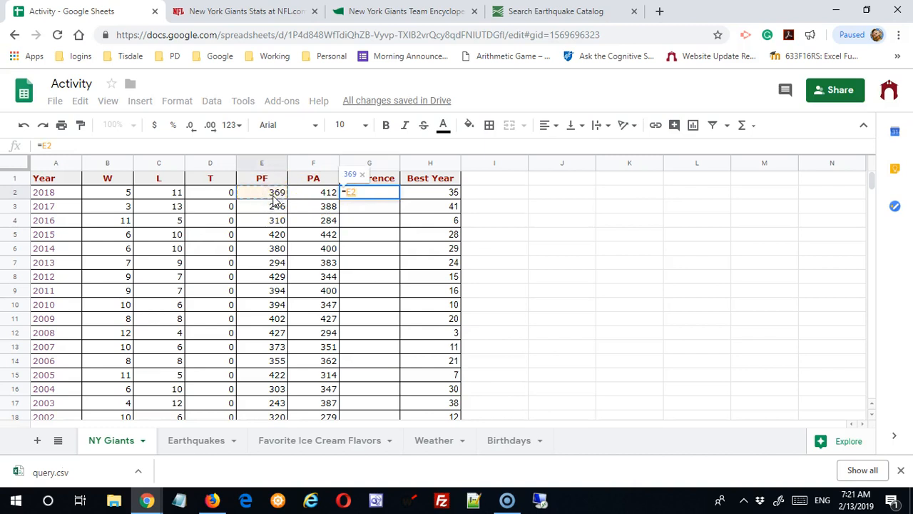
{"action": "type", "text": "-"}
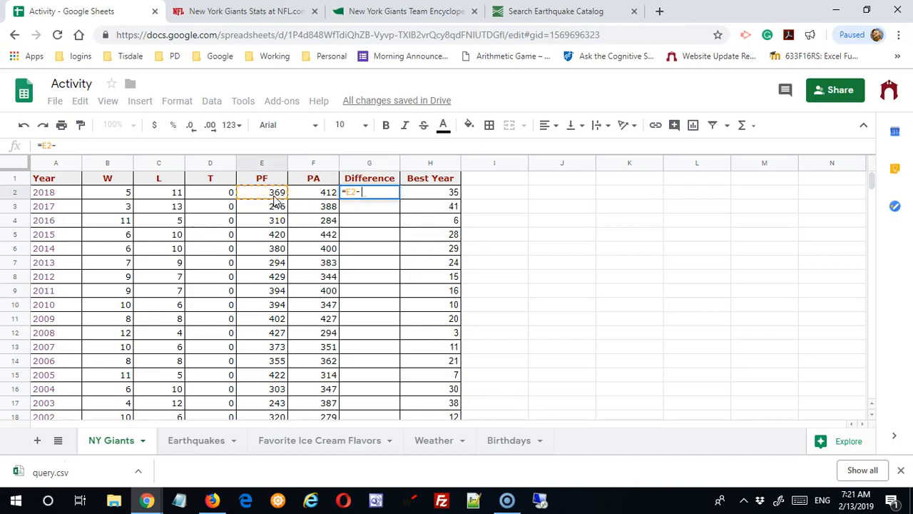
{"action": "left_click", "coordinate": [329, 192]}
{"action": "key", "text": "Return"}
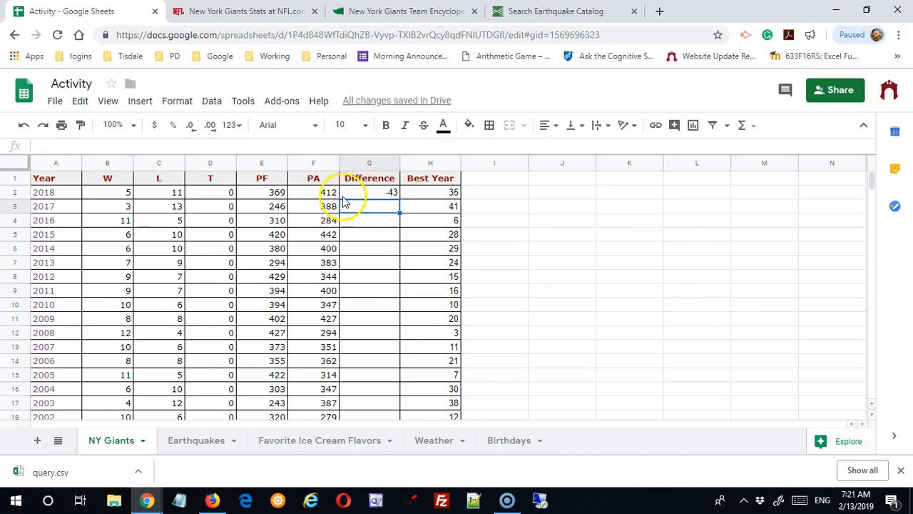
Step: Fill the formula from G2 down the Difference column for the remaining season rows
{"action": "left_click", "coordinate": [364, 194]}
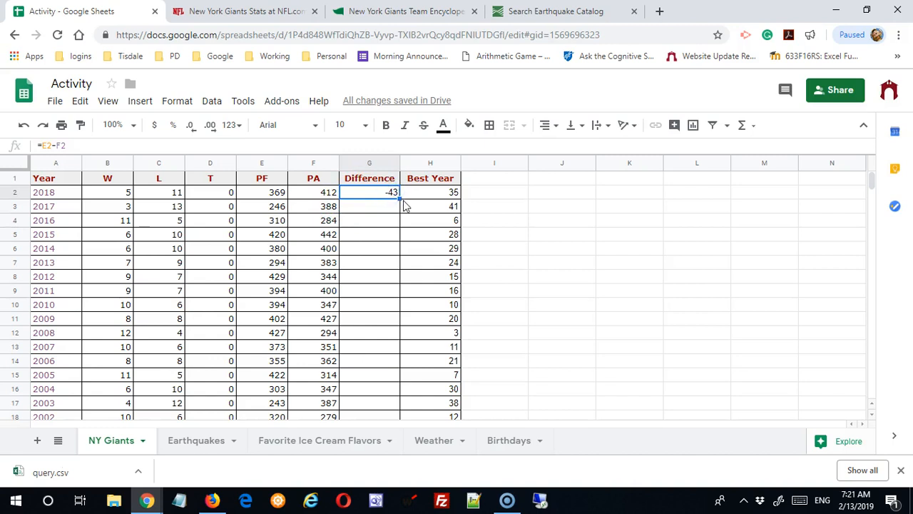
{"action": "left_click_drag", "start_coordinate": [400, 198], "coordinate": [420, 363]}
{"action": "scroll", "coordinate": [420, 363], "scroll_direction": "up", "scroll_amount": 6}
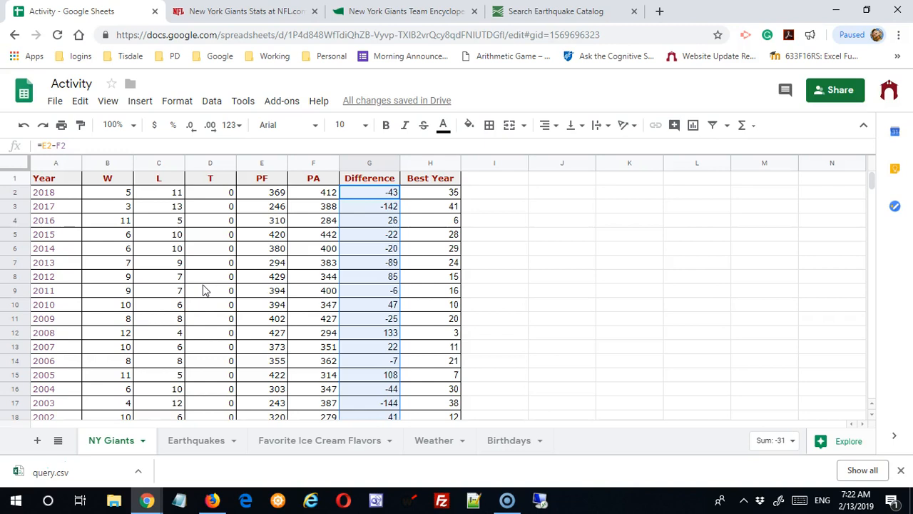
{"action": "left_click", "coordinate": [75, 183]}
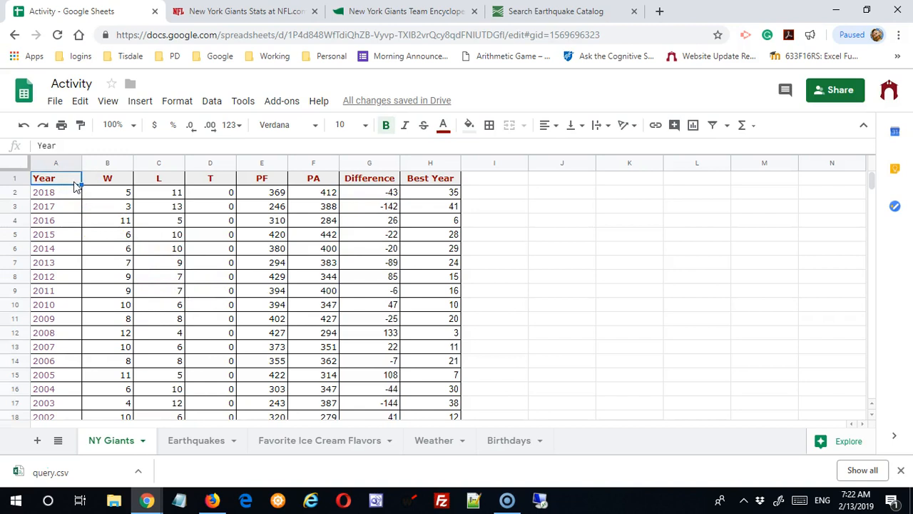